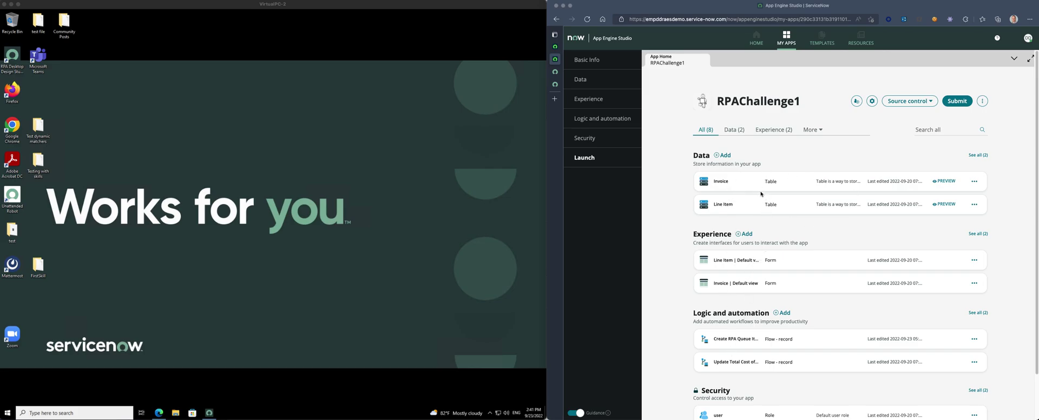
# Create a record in the Invoice table with the customer's name filled in and CHF as the discount currency.
pyautogui.click(943, 182)
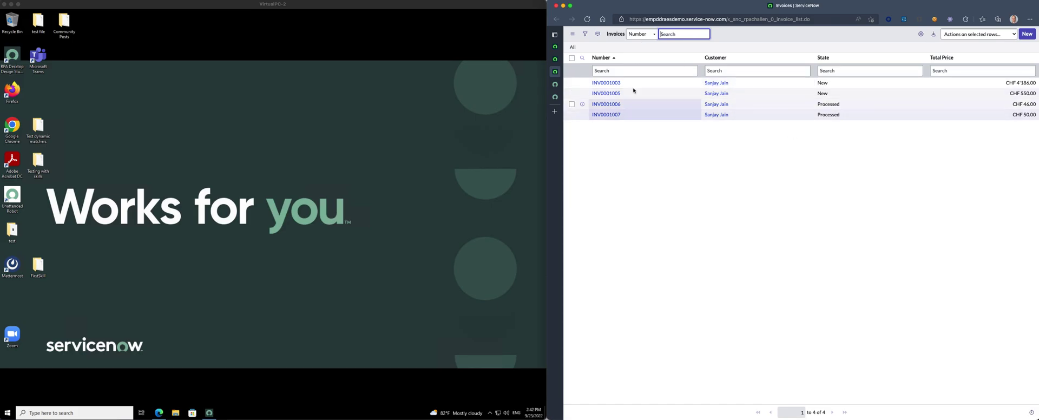
pyautogui.click(1027, 33)
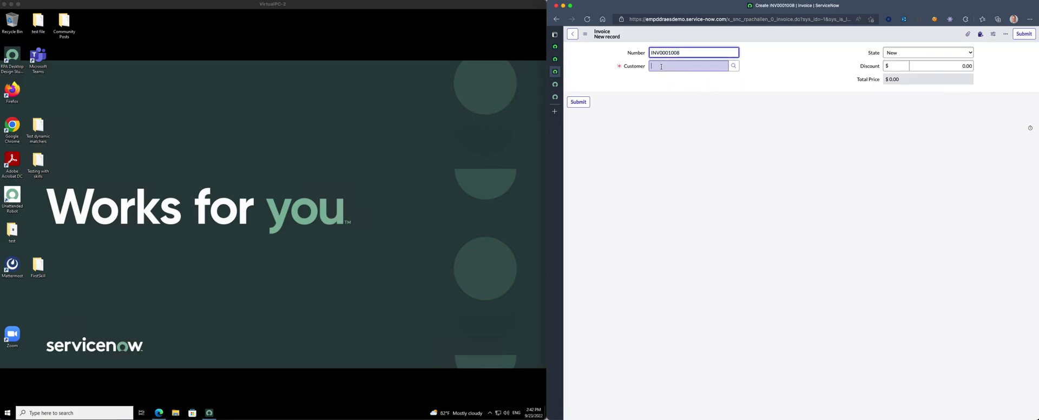
pyautogui.click(661, 66)
pyautogui.write('sa')
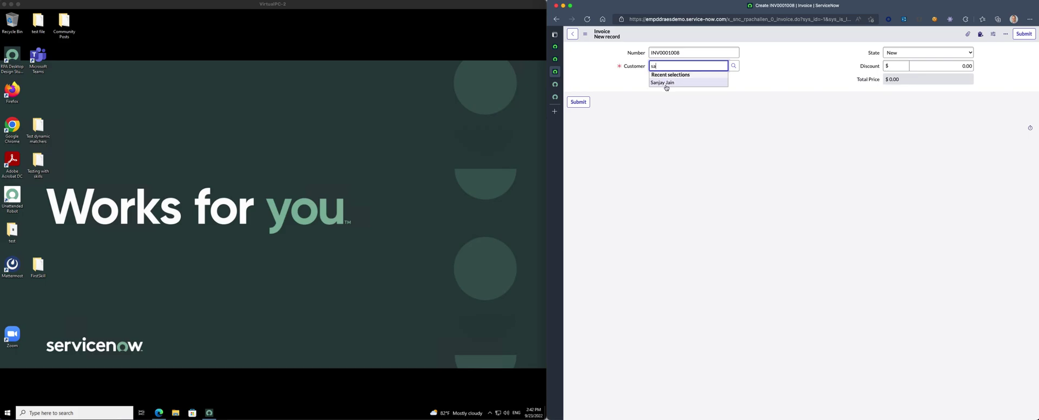
pyautogui.click(667, 86)
pyautogui.click(895, 66)
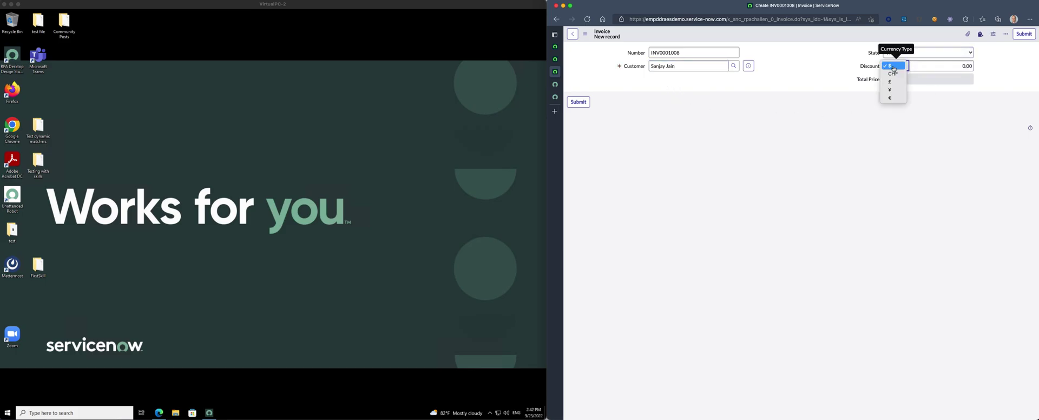
pyautogui.click(894, 79)
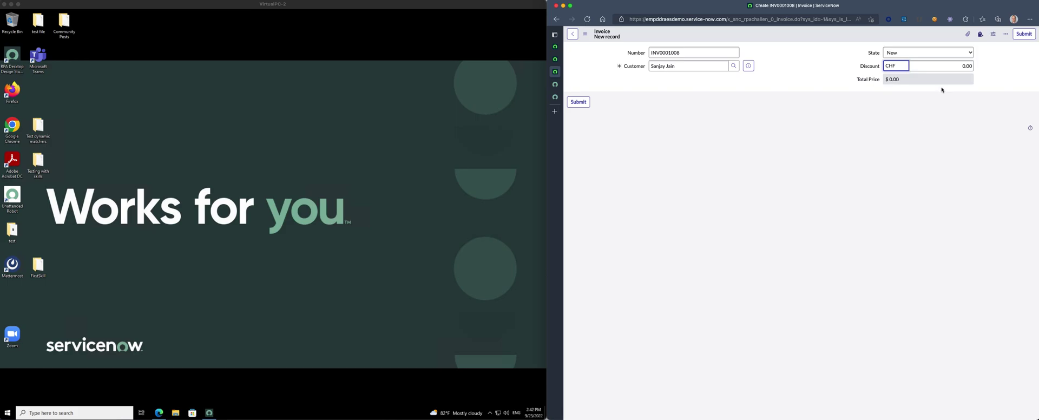
pyautogui.click(579, 102)
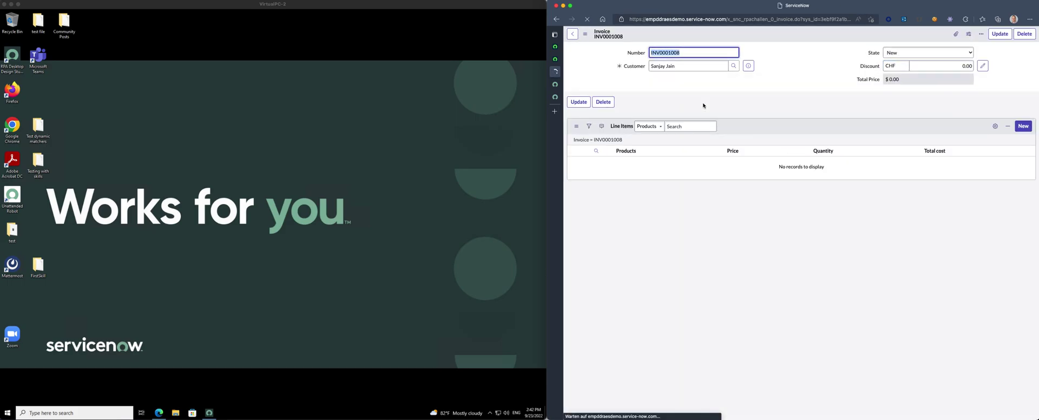
# Add a Big Mac line item to the invoice with price currency CHF, quantity 5 and total cost CHF 10.00.
pyautogui.click(1023, 126)
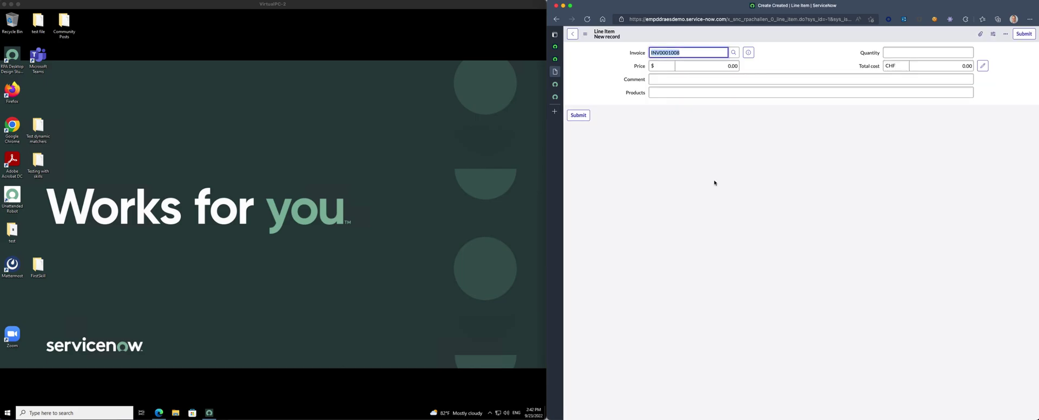
pyautogui.click(661, 66)
pyautogui.click(666, 76)
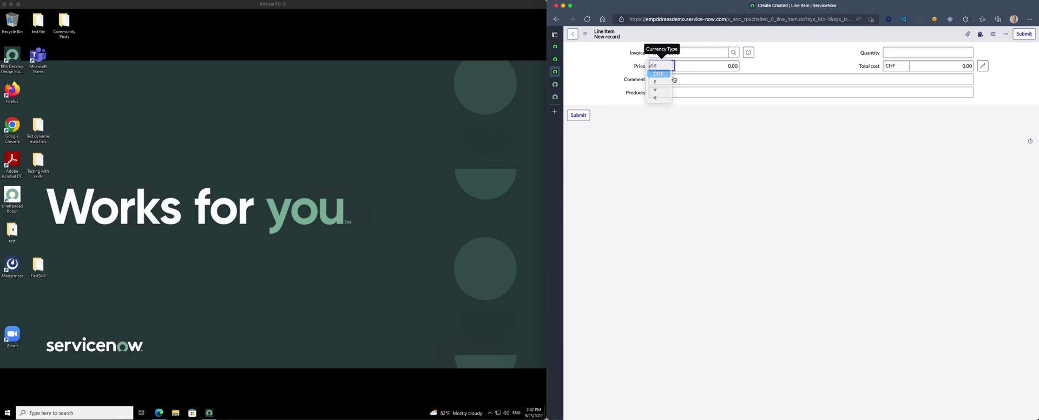
pyautogui.click(685, 78)
pyautogui.click(689, 90)
pyautogui.write('Big Maxc')
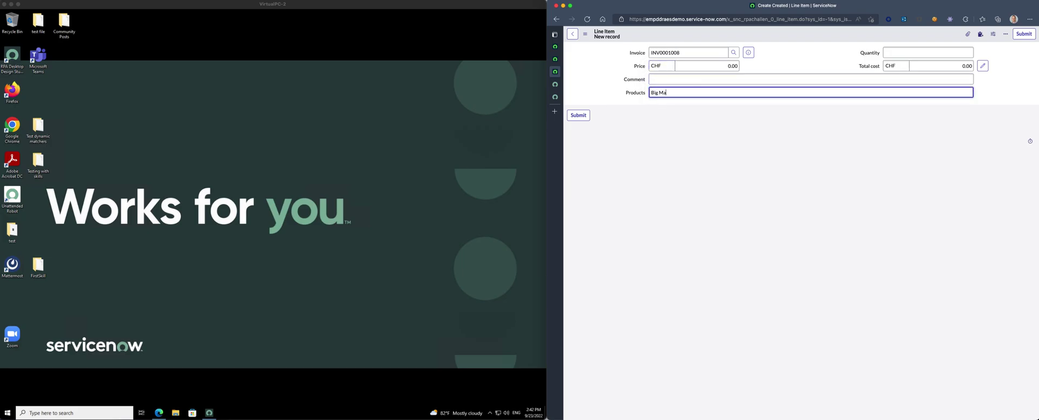
pyautogui.click(940, 49)
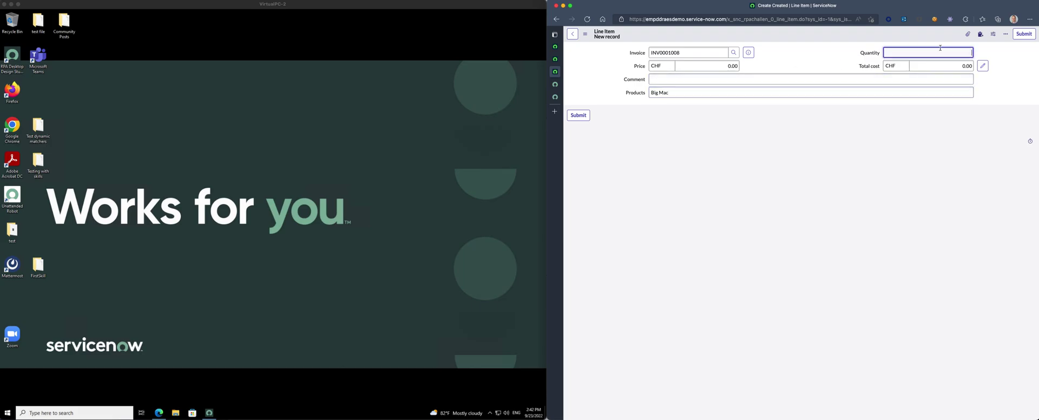
pyautogui.write('5')
pyautogui.click(960, 66)
pyautogui.write('1')
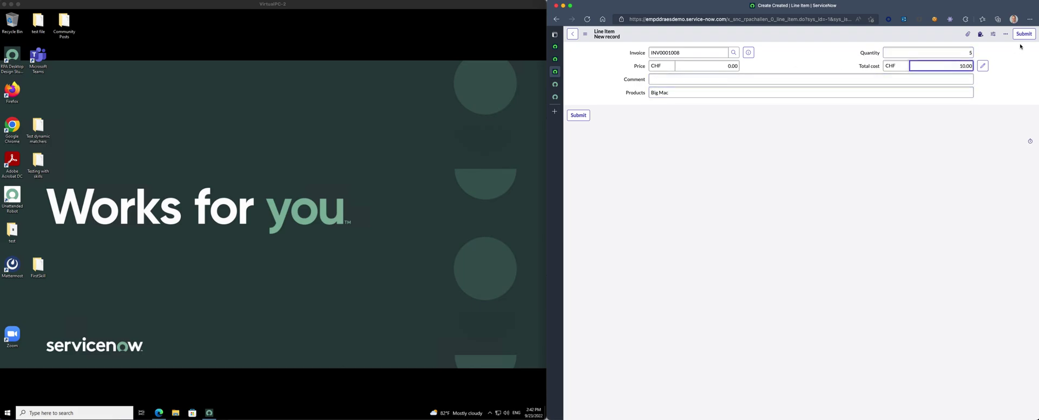
pyautogui.click(1023, 34)
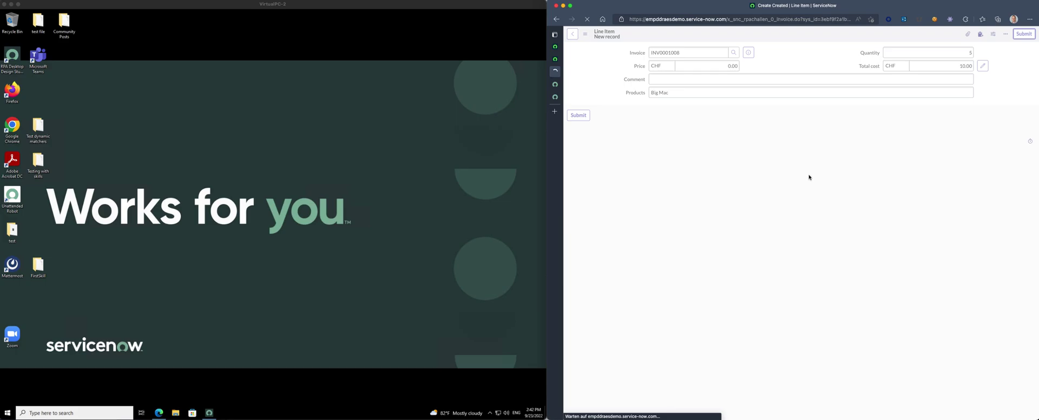
# Add a French Fries line item to the invoice with a price of CHF 5.00 and quantity 5.
pyautogui.click(1022, 126)
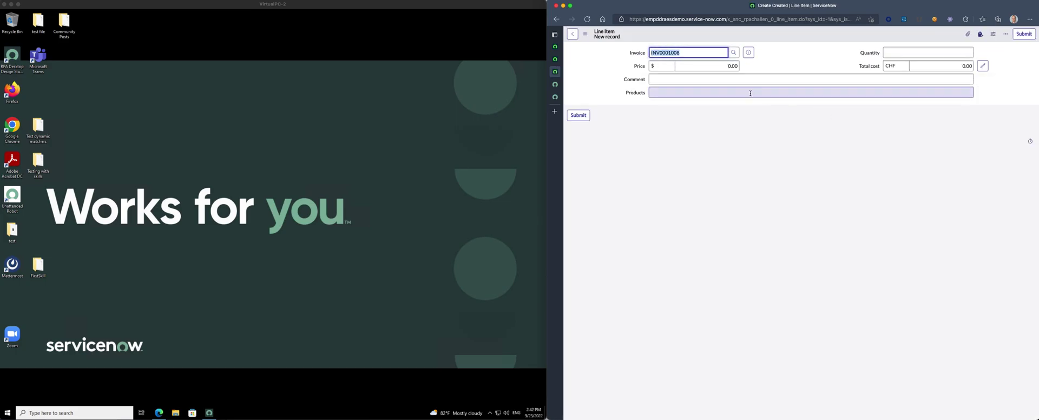
pyautogui.click(660, 66)
pyautogui.click(659, 73)
pyautogui.click(712, 67)
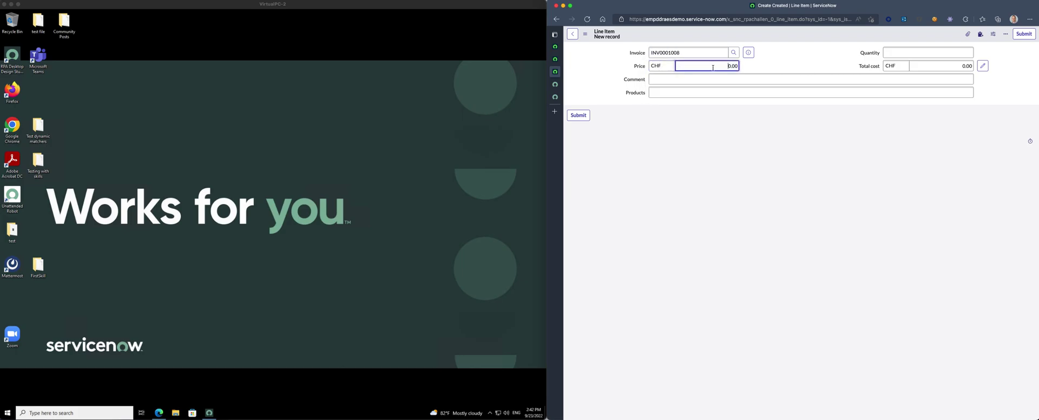
pyautogui.write('5')
pyautogui.press('Tab')
pyautogui.click(674, 93)
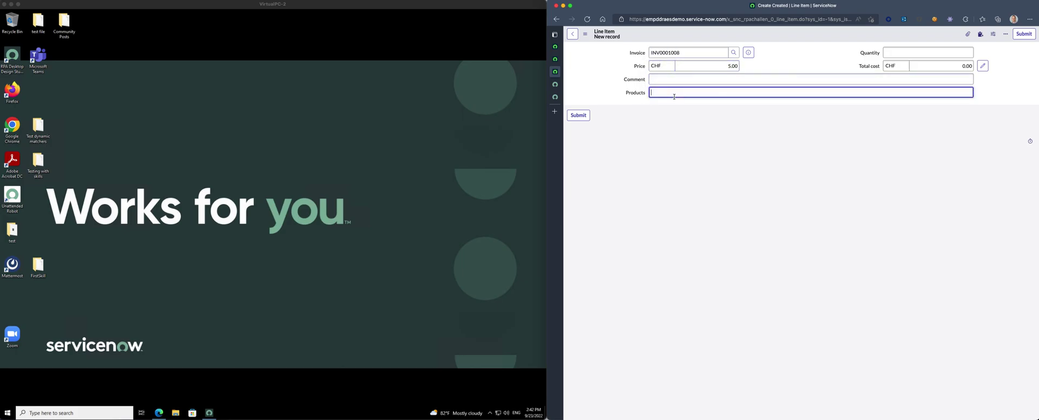
pyautogui.write('French Frioe')
pyautogui.click(903, 54)
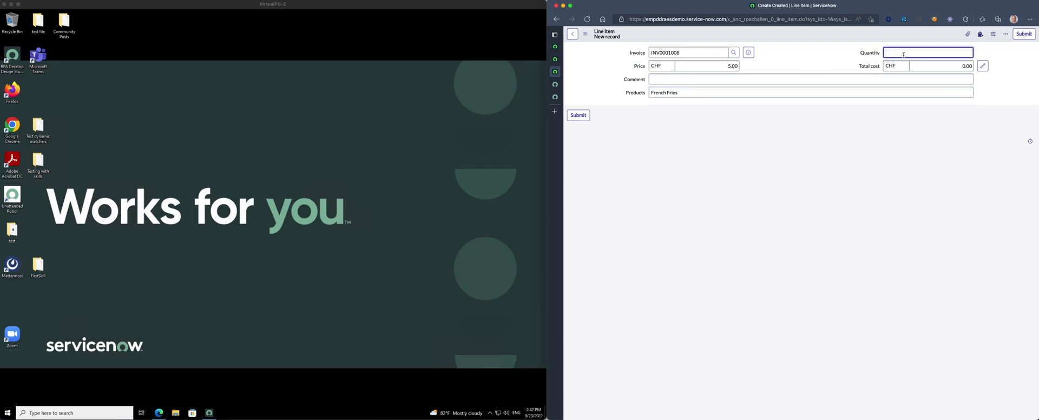
pyautogui.write('5')
pyautogui.press('Tab')
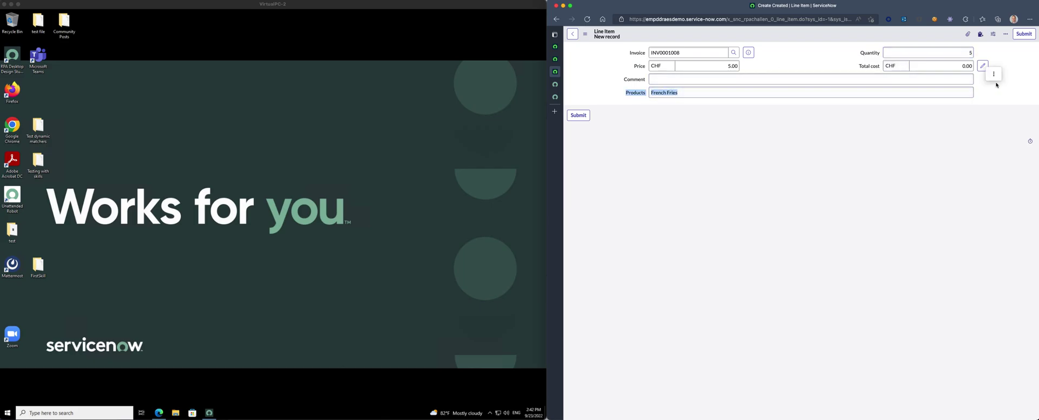
pyautogui.click(1024, 34)
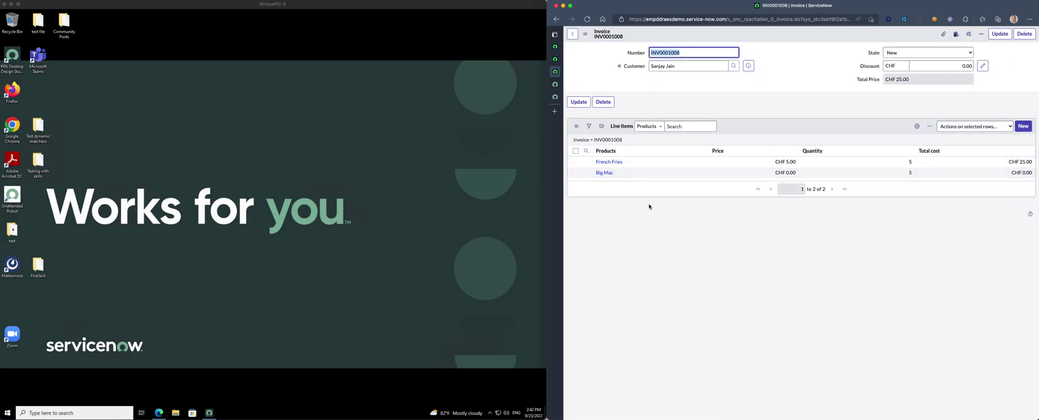
# Update the Big Mac line item's price to CHF 5.00.
pyautogui.click(603, 173)
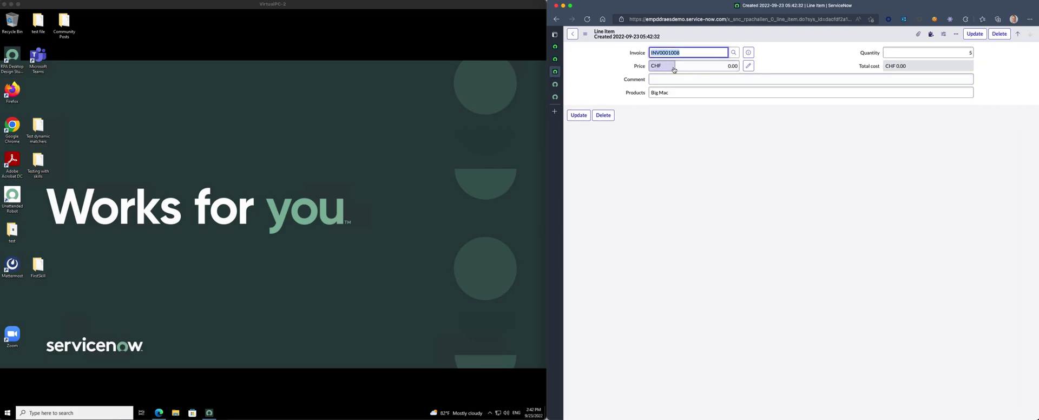
pyautogui.click(707, 66)
pyautogui.click(838, 180)
pyautogui.click(975, 34)
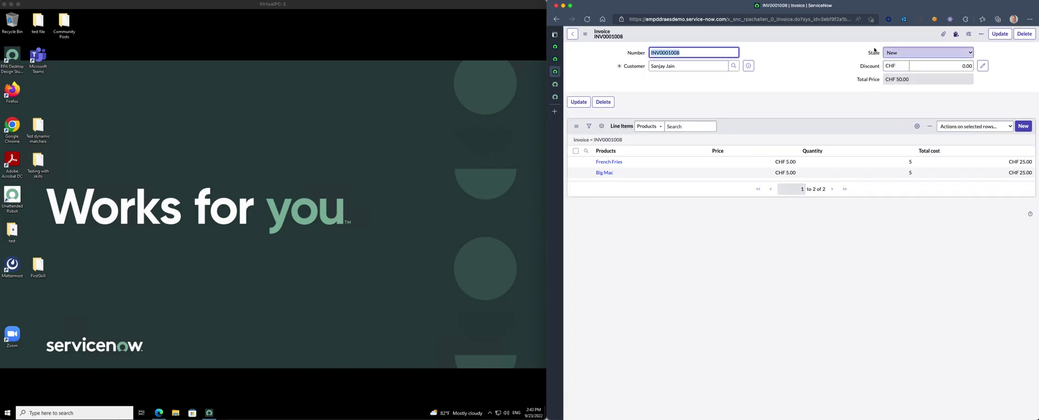
# Set the invoice's state to Processed and save the record.
pyautogui.click(897, 56)
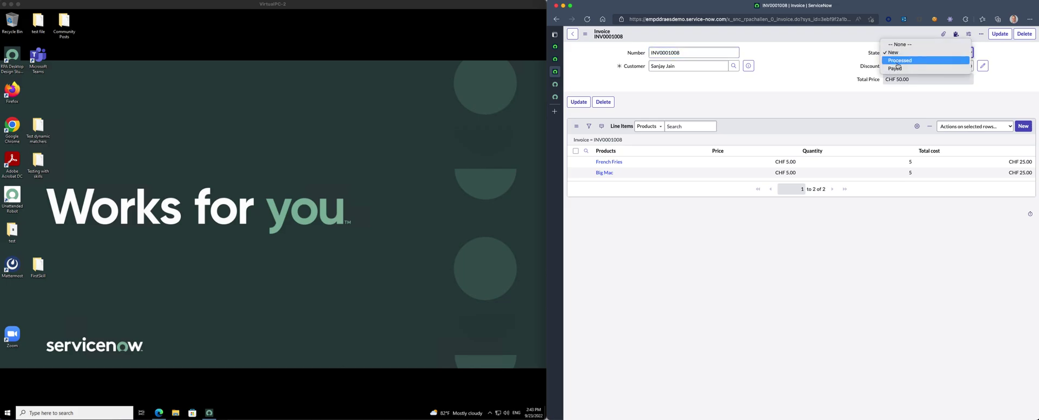
pyautogui.click(897, 61)
pyautogui.rightClick(794, 34)
pyautogui.click(805, 39)
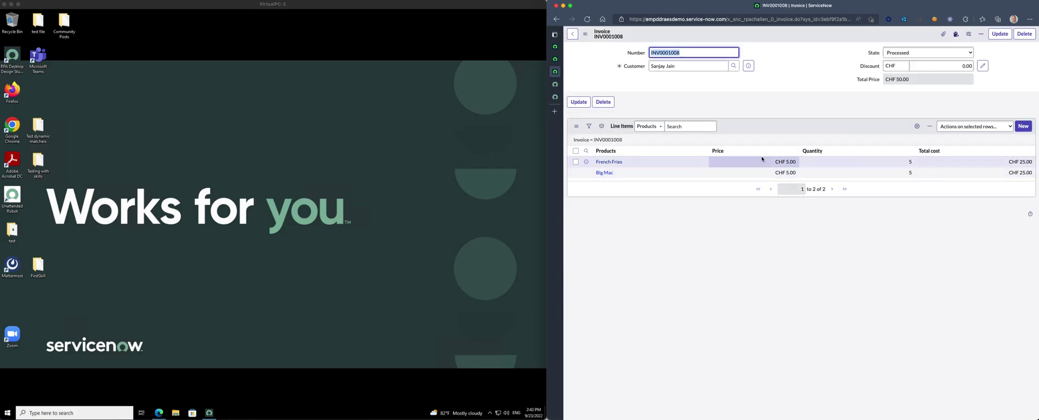
# Open the recently viewed RPAChallenge1 work queue and check its work queue items for the new invoice.
pyautogui.click(554, 61)
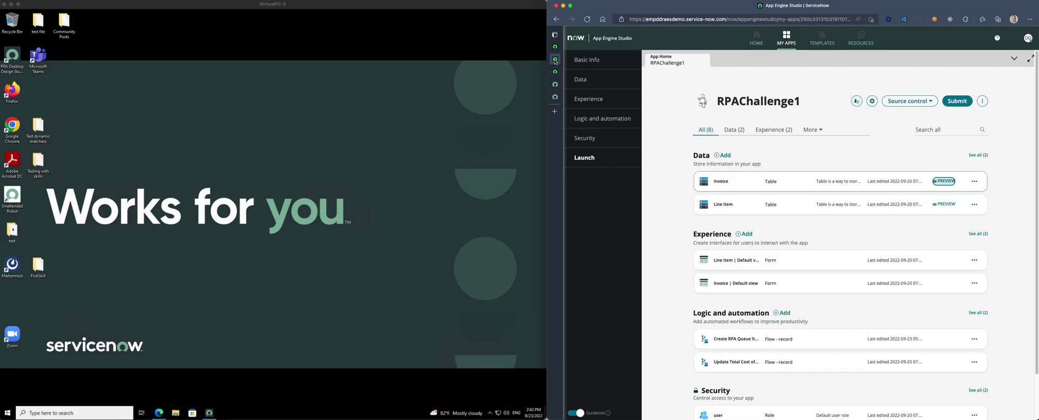
pyautogui.click(555, 47)
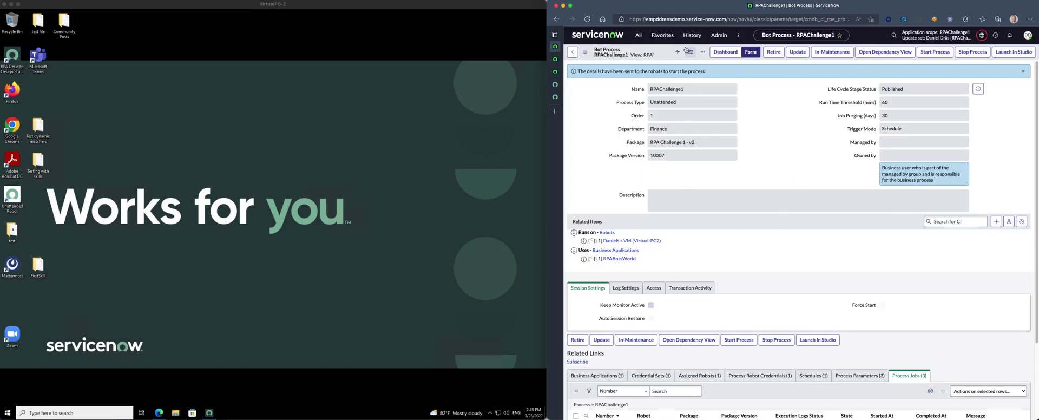
pyautogui.click(700, 36)
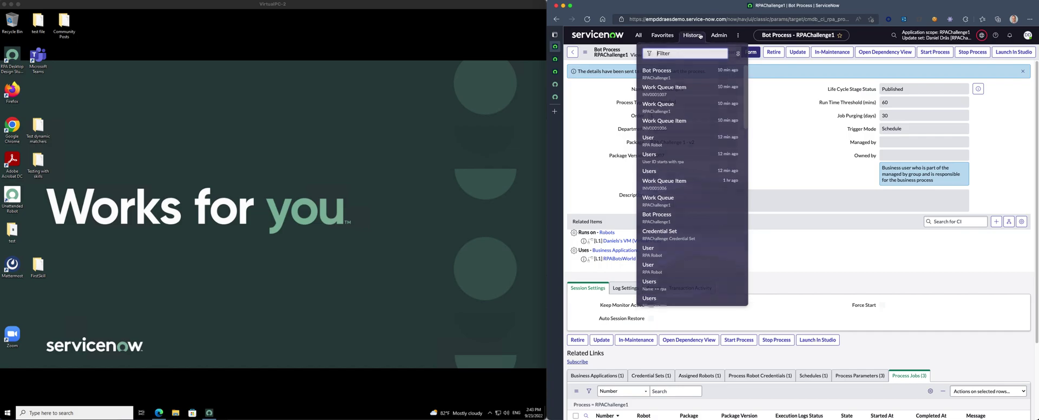
pyautogui.click(677, 106)
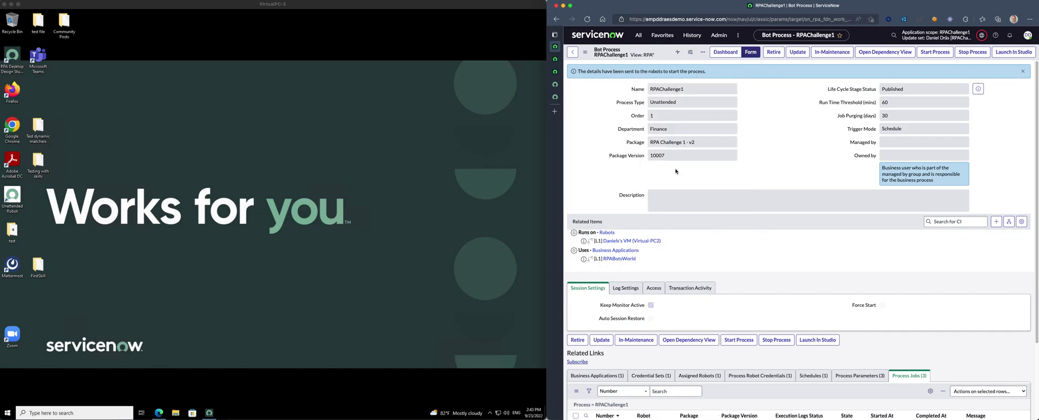
pyautogui.scroll(-2, 645, 387)
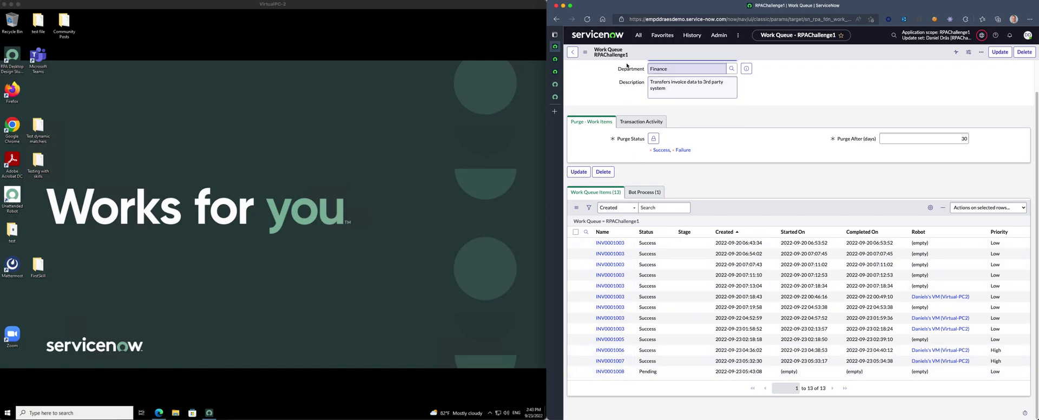
# Open the RPAChallenge1 bot process and start it on the Virtual-PC2 robot.
pyautogui.click(660, 39)
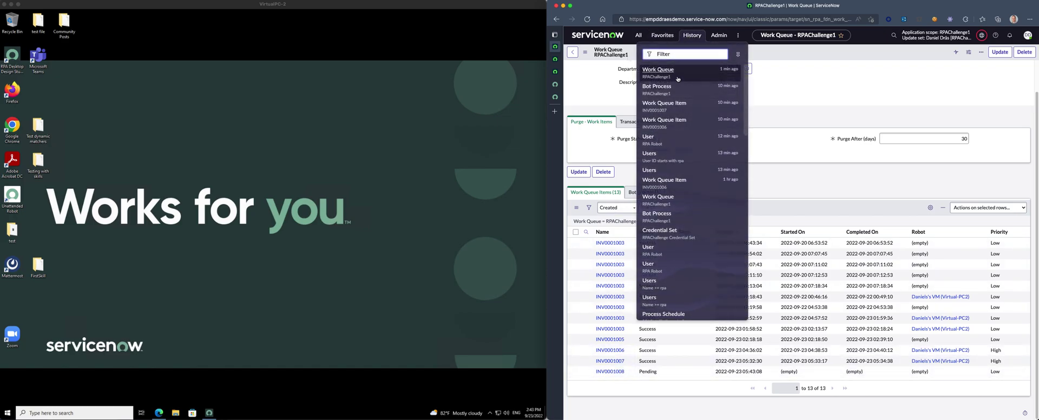
pyautogui.tripleClick(671, 88)
pyautogui.click(821, 157)
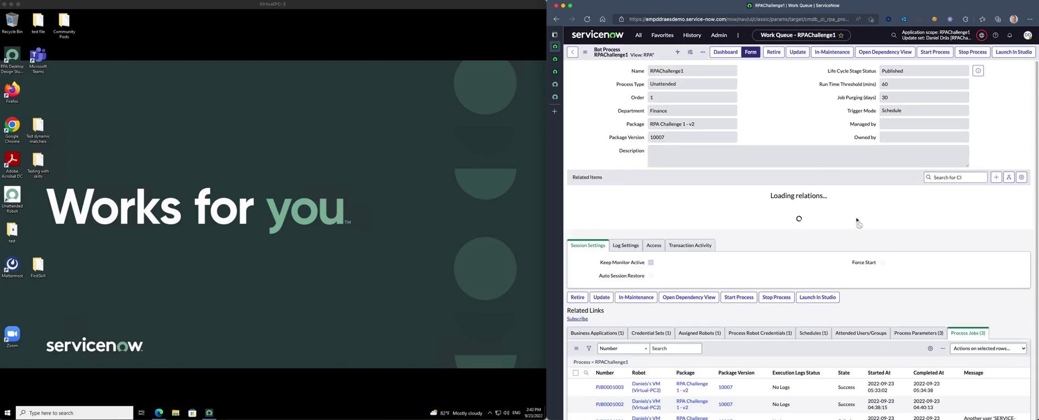
pyautogui.click(937, 61)
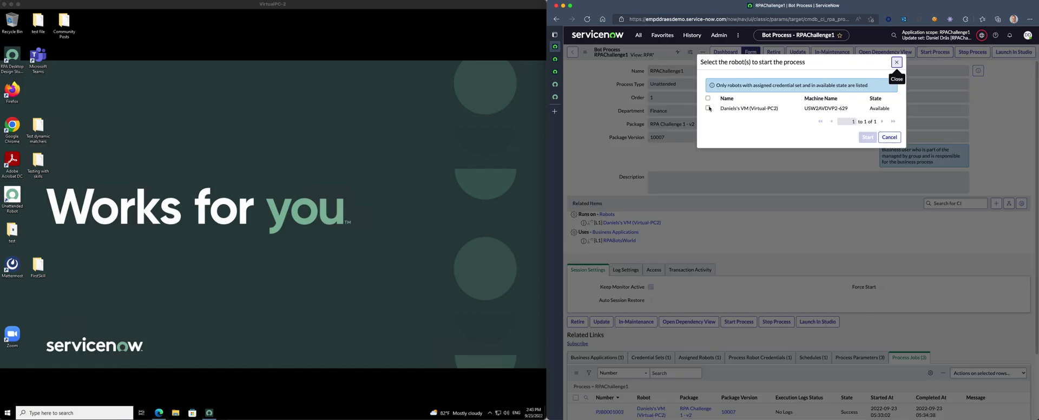
pyautogui.click(708, 108)
pyautogui.click(867, 137)
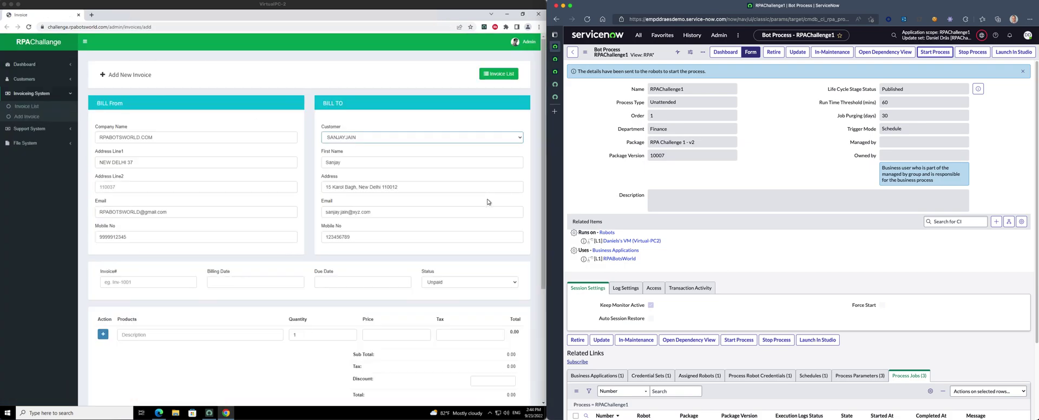
# Review the bot process's parameters and credential sets, and return to the new invoice record.
pyautogui.scroll(-3, 861, 306)
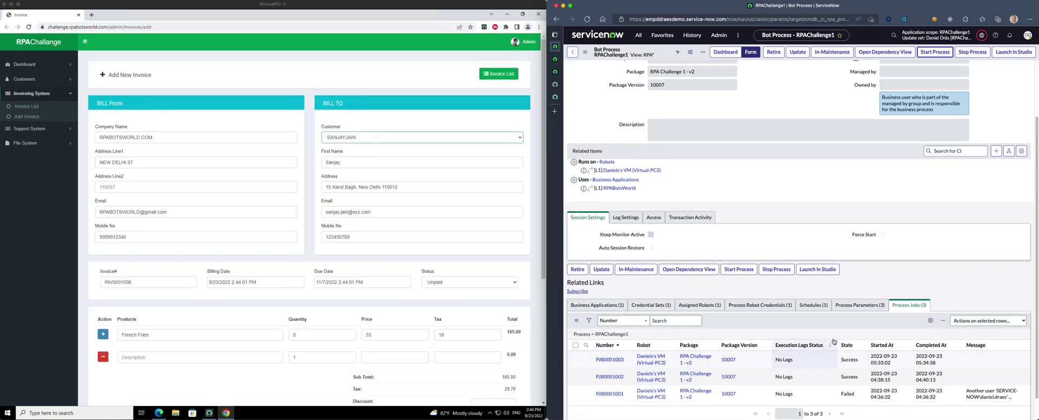
pyautogui.click(860, 305)
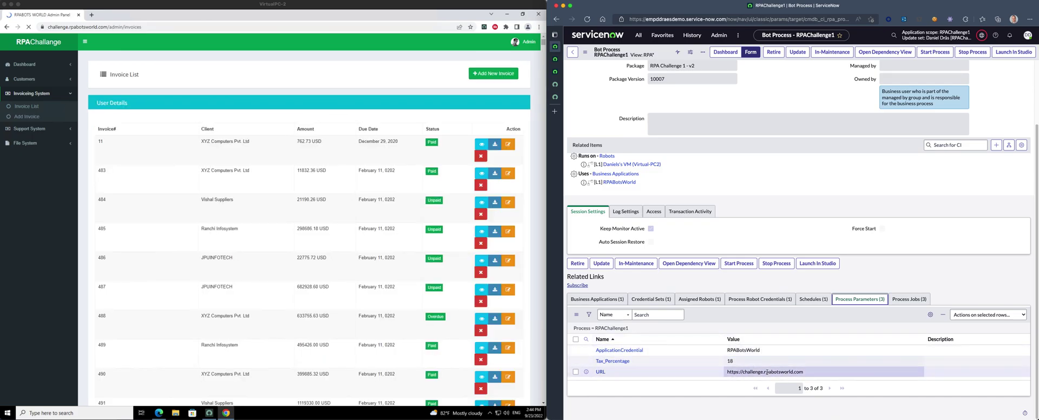
pyautogui.click(651, 299)
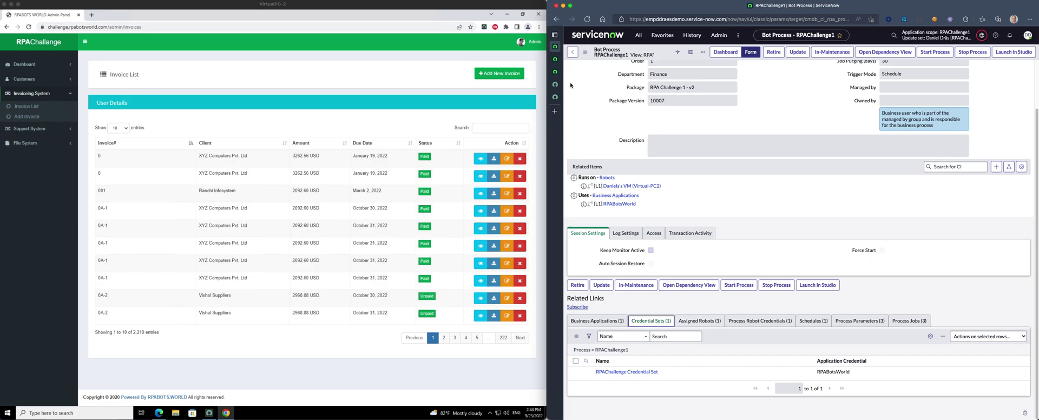
pyautogui.click(595, 71)
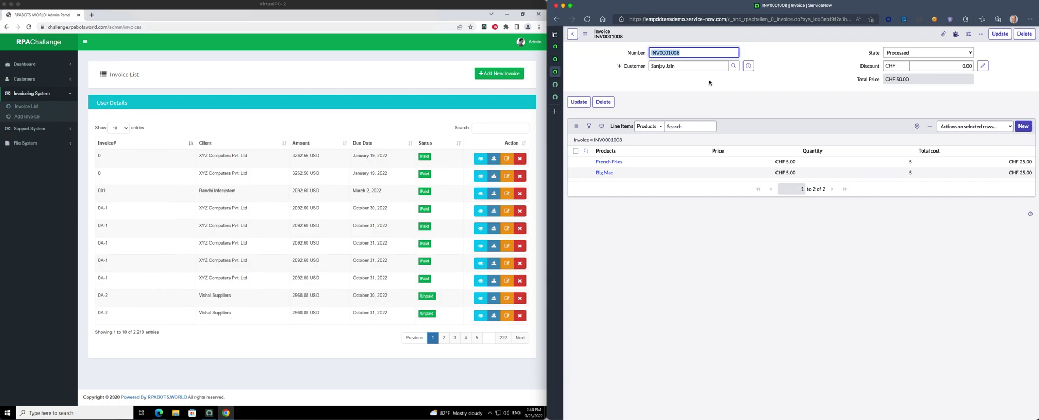
# Search the third-party system's invoice list for INV0001008.
pyautogui.write('INV0001008')
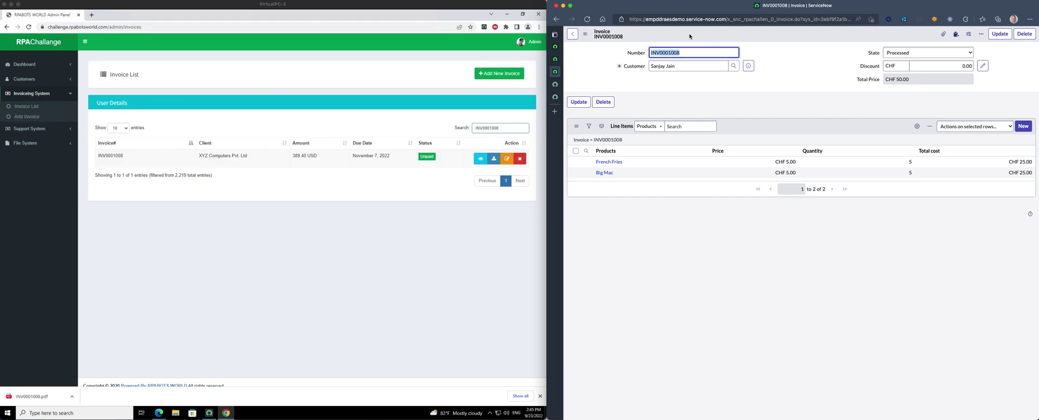
# Reload the ServiceNow invoice form until it lists its PDF attachment, and open the attached INV0001008.pdf.
pyautogui.rightClick(689, 36)
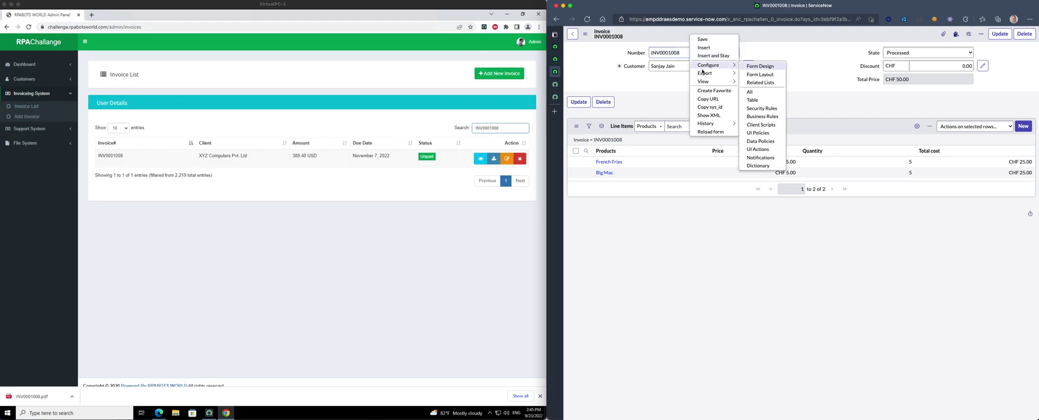
pyautogui.click(718, 133)
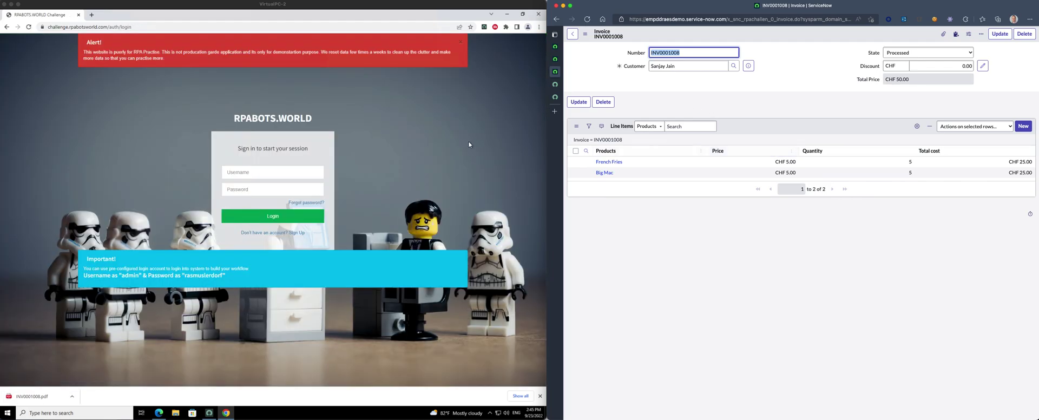
pyautogui.rightClick(666, 37)
pyautogui.click(686, 134)
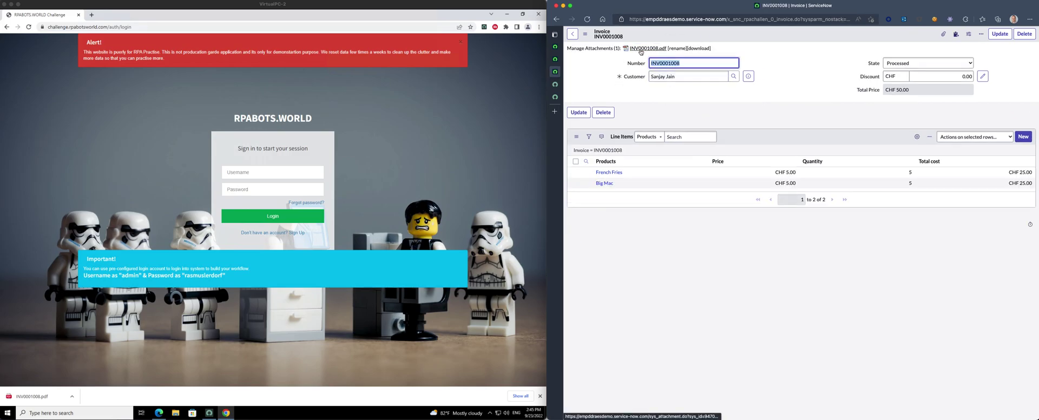
pyautogui.click(639, 49)
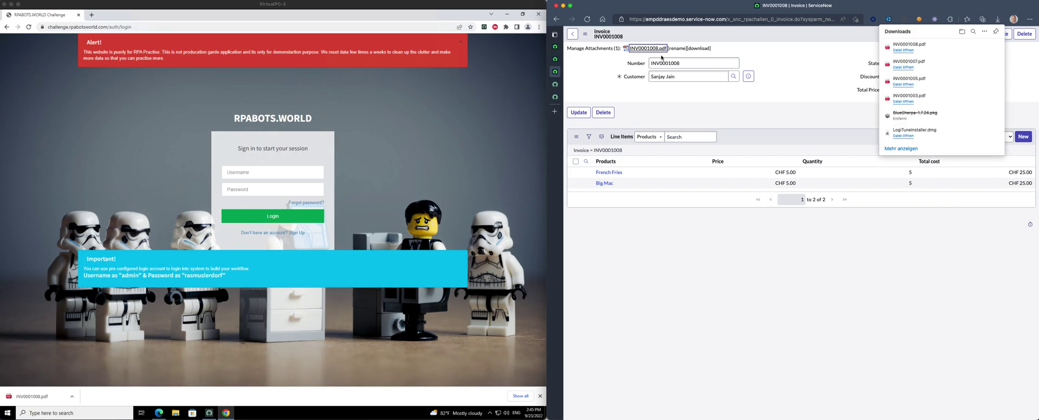
pyautogui.click(897, 48)
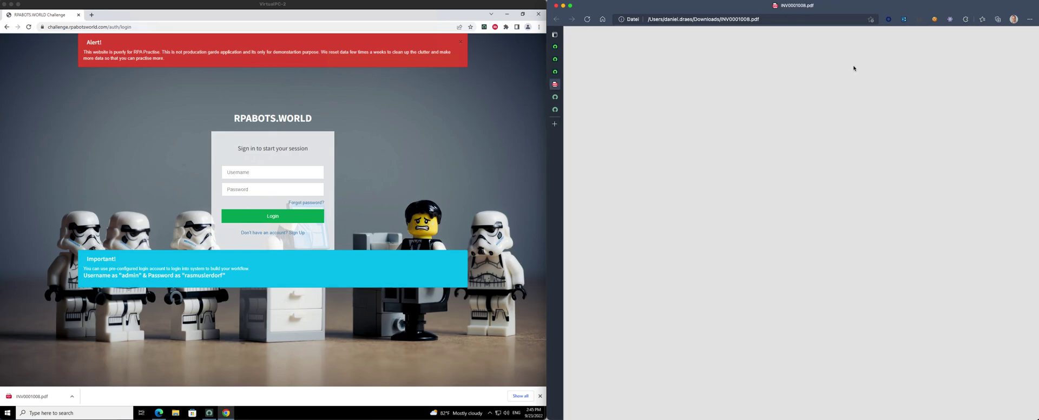